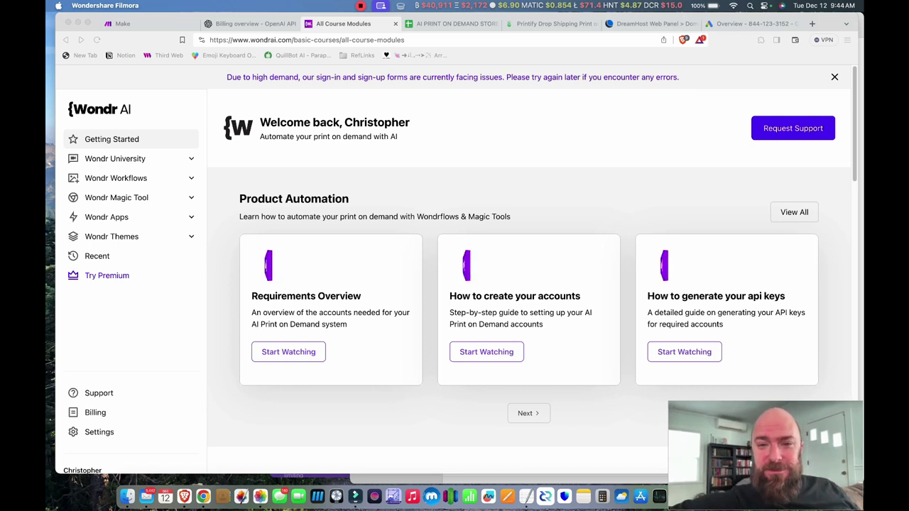
# Switch Printify to the MOTHERFUNKER store's product list.
pyautogui.click(547, 23)
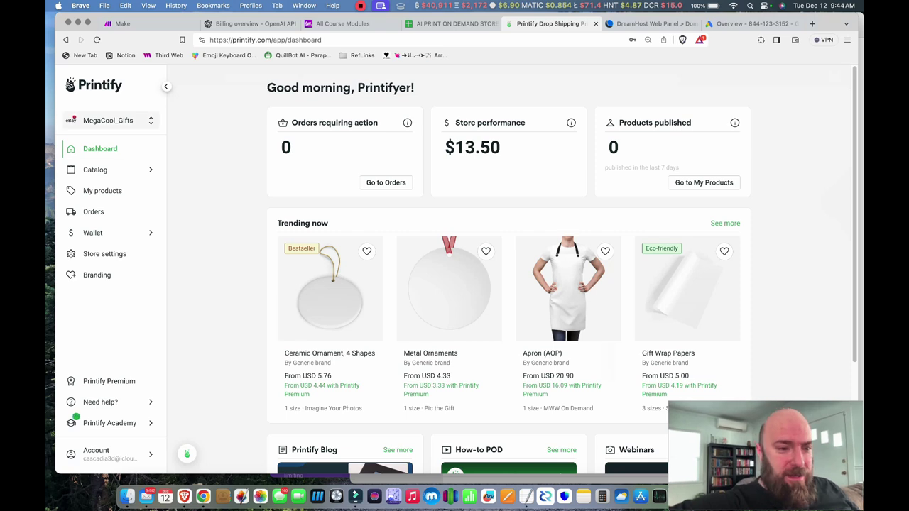
pyautogui.click(108, 120)
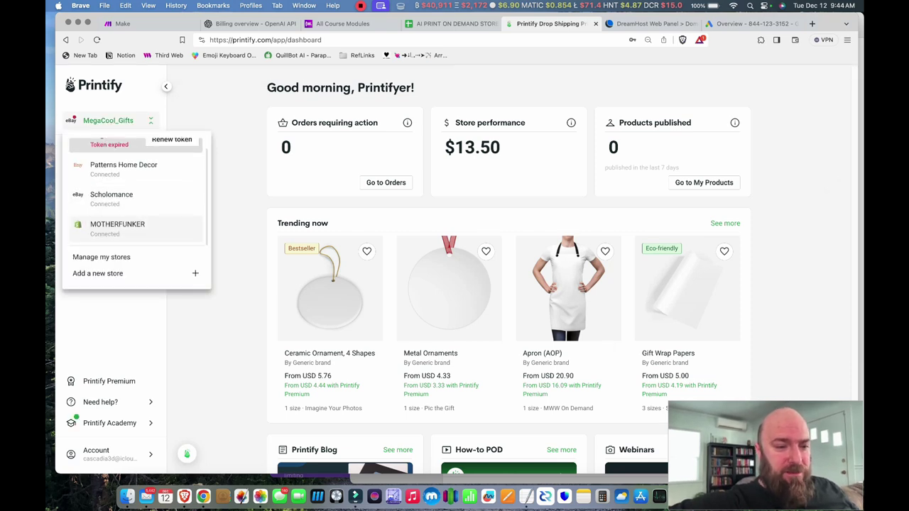
pyautogui.click(117, 225)
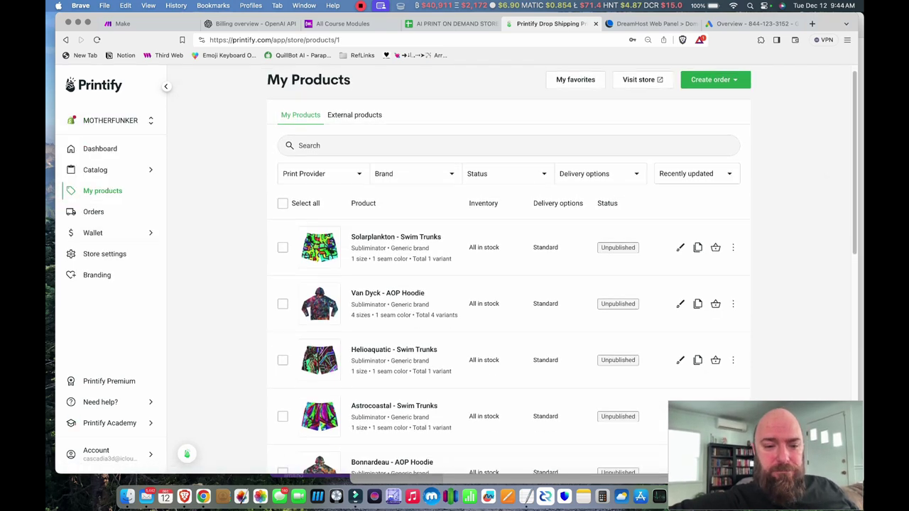
# Browse the AI-designed hoodies and swim trunks in My Products, then return to Make.
pyautogui.scroll(-10, 76, 417)
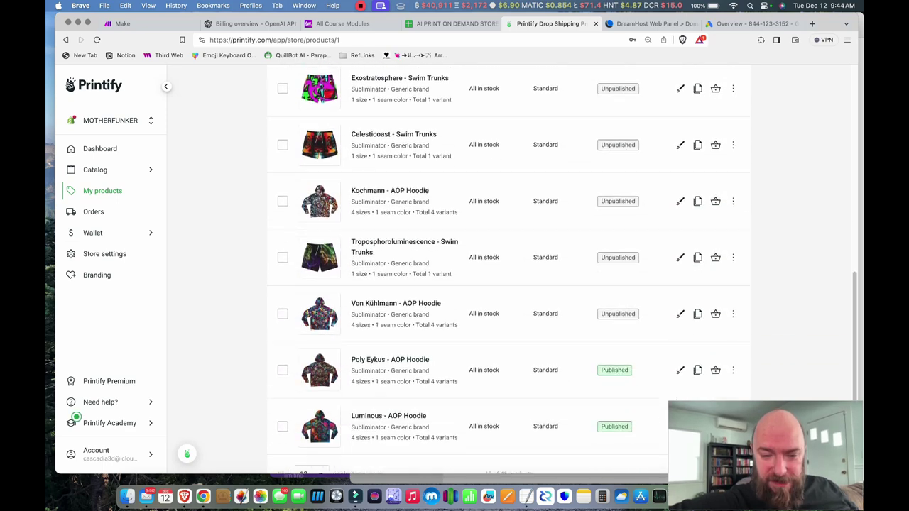
pyautogui.scroll(-2, 76, 418)
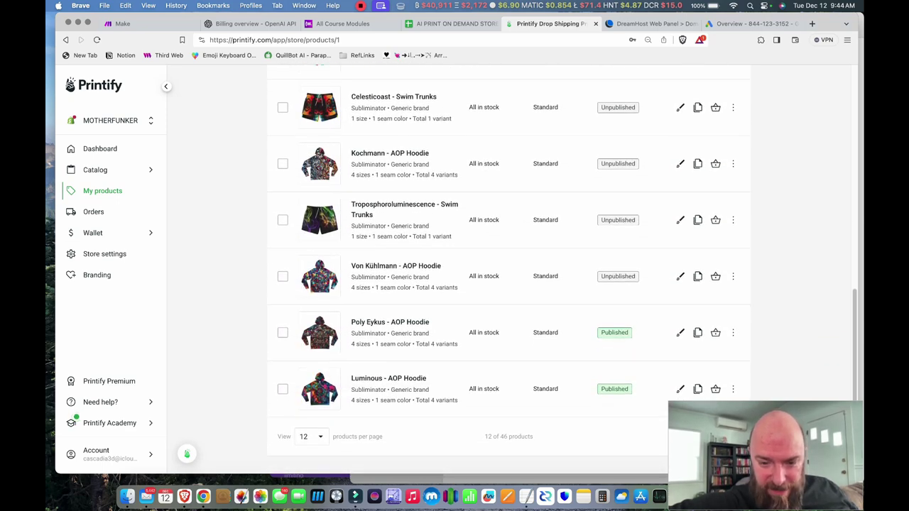
pyautogui.scroll(12, 497, 380)
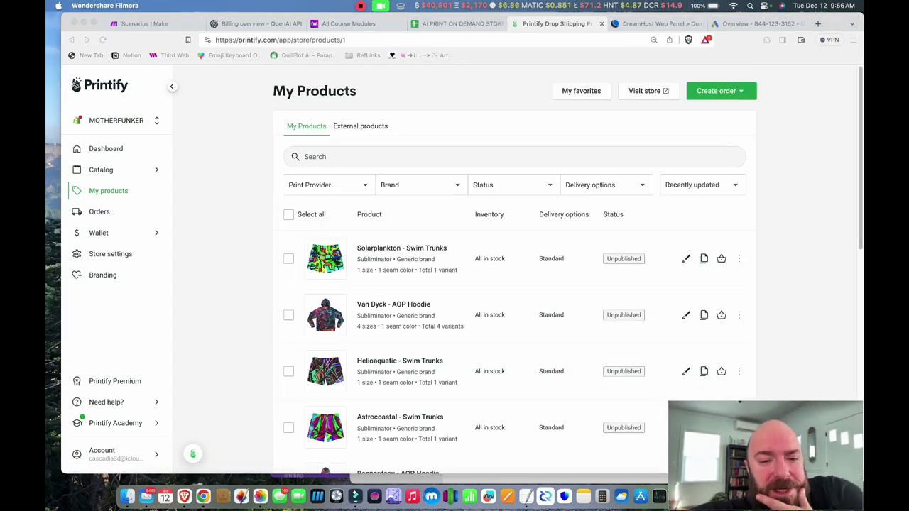
pyautogui.scroll(-3, 81, 417)
pyautogui.scroll(3, 82, 418)
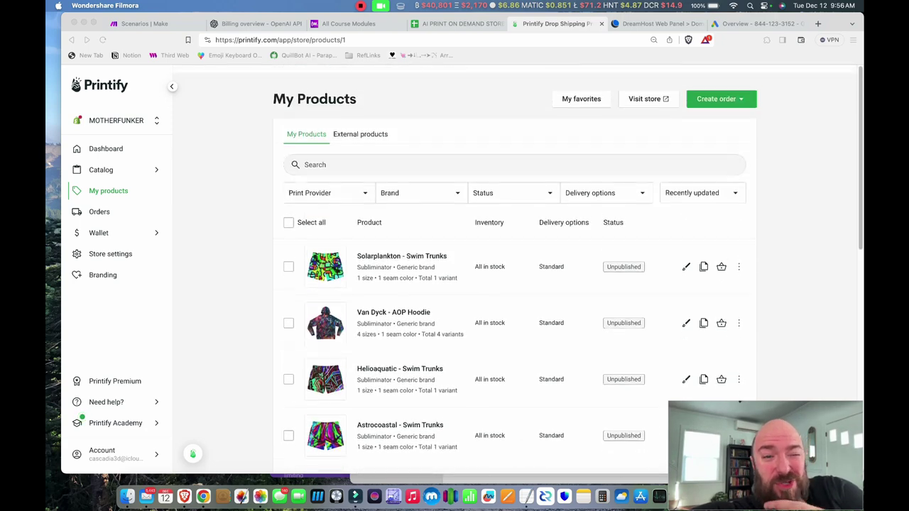
pyautogui.press('super+1')
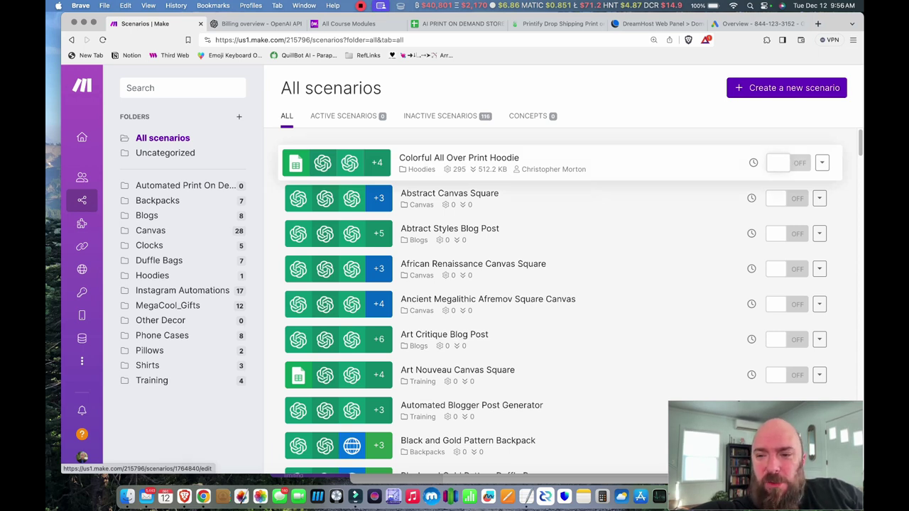
# Run the Colorful All Over Print Hoodie scenario once, which fails at Printify's image upload.
pyautogui.click(459, 158)
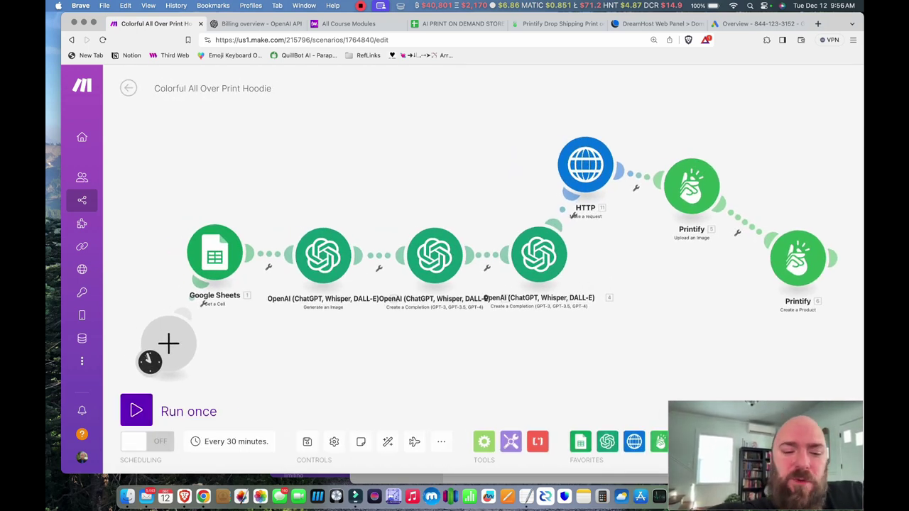
pyautogui.click(135, 410)
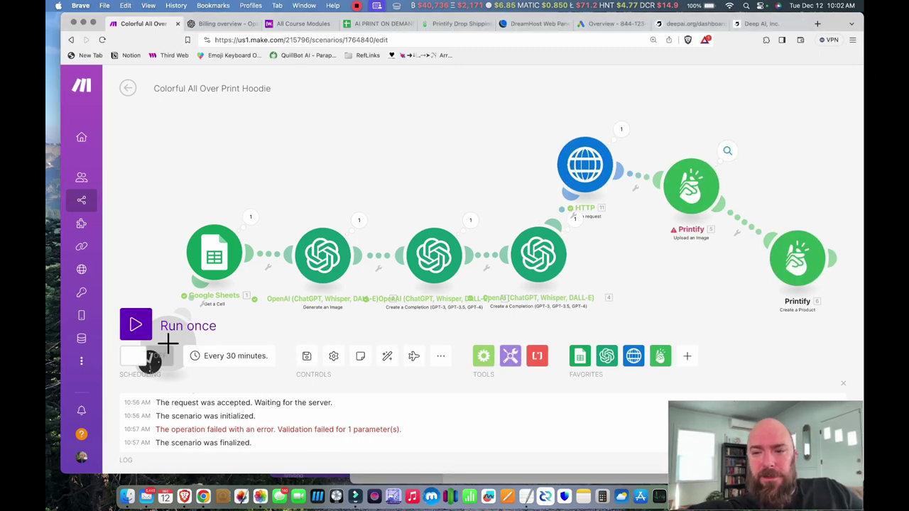
# Check the Printify upload error, then inspect the HTTP request module's output.
pyautogui.click(728, 151)
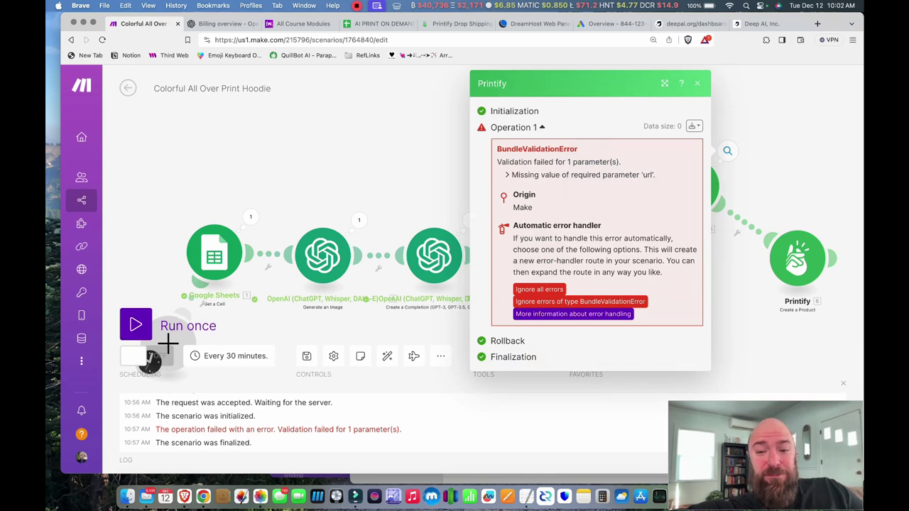
pyautogui.press('Escape')
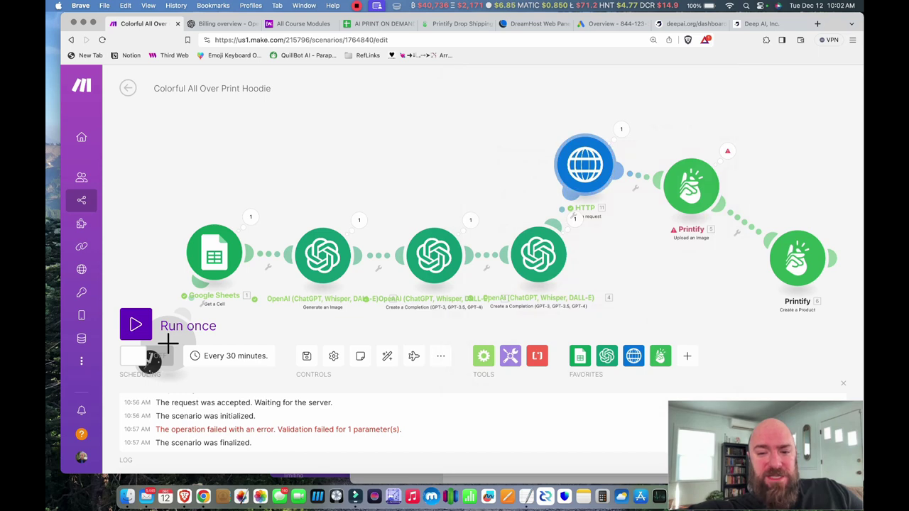
pyautogui.click(621, 129)
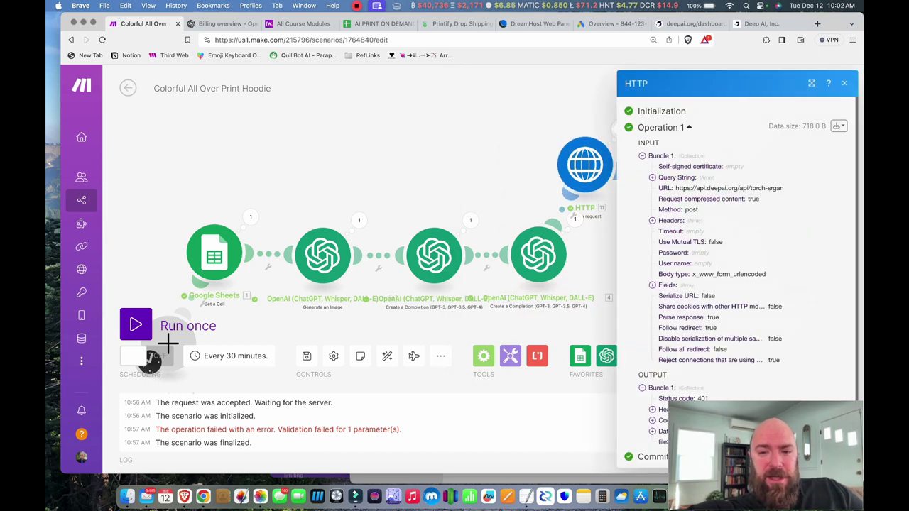
pyautogui.scroll(-1, 739, 277)
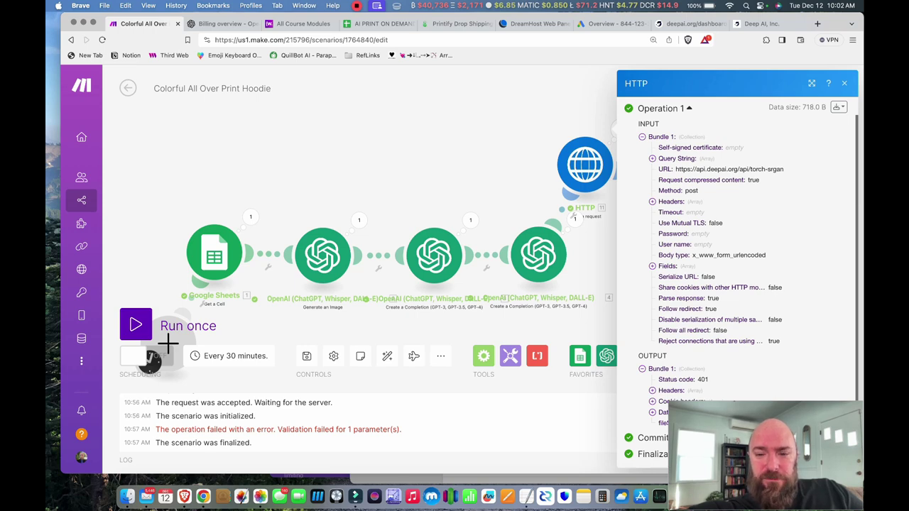
# Expand the HTTP response data to find the 401 'Out of API credits' message.
pyautogui.moveTo(169, 344); pyautogui.dragTo(50, 344)
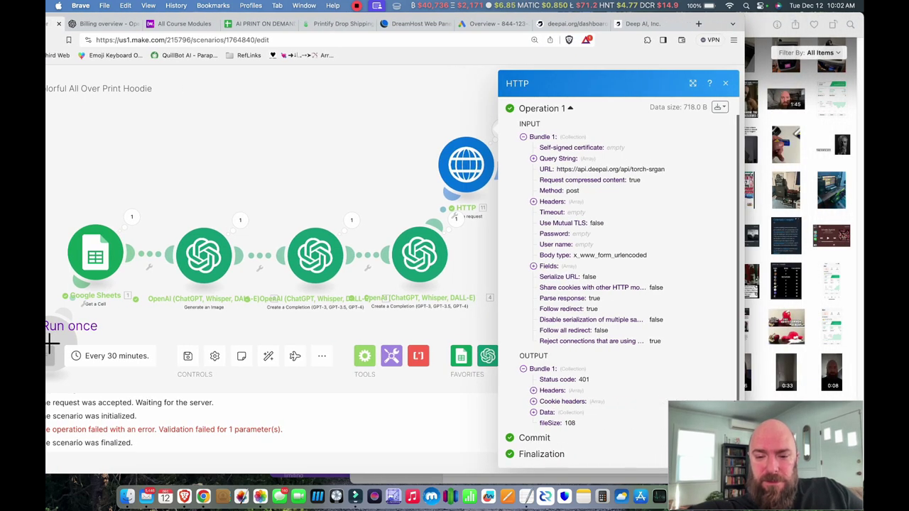
pyautogui.click(533, 411)
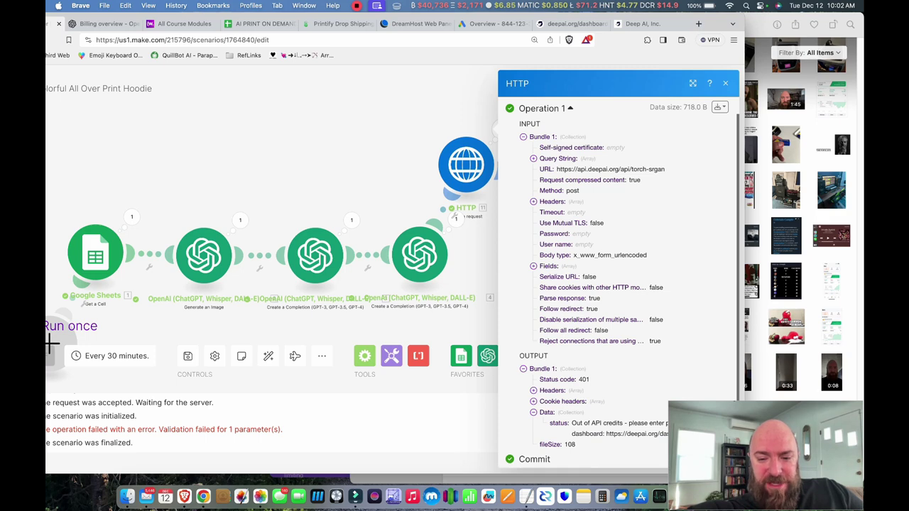
pyautogui.moveTo(572, 424); pyautogui.dragTo(623, 423)
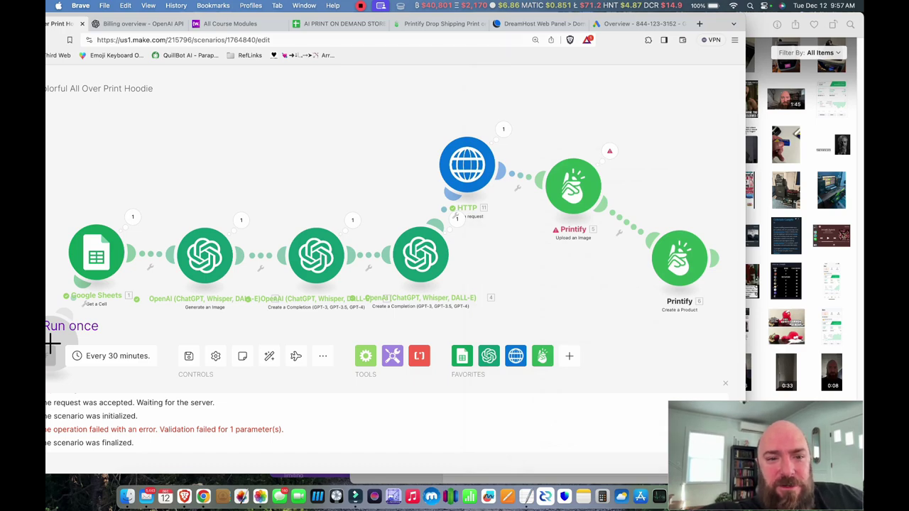
pyautogui.press('super+t')
# On deepai.org, confirm $0.00 credits and start adding $5 USD of credits at checkout.
pyautogui.write('deep')
pyautogui.press('Return')
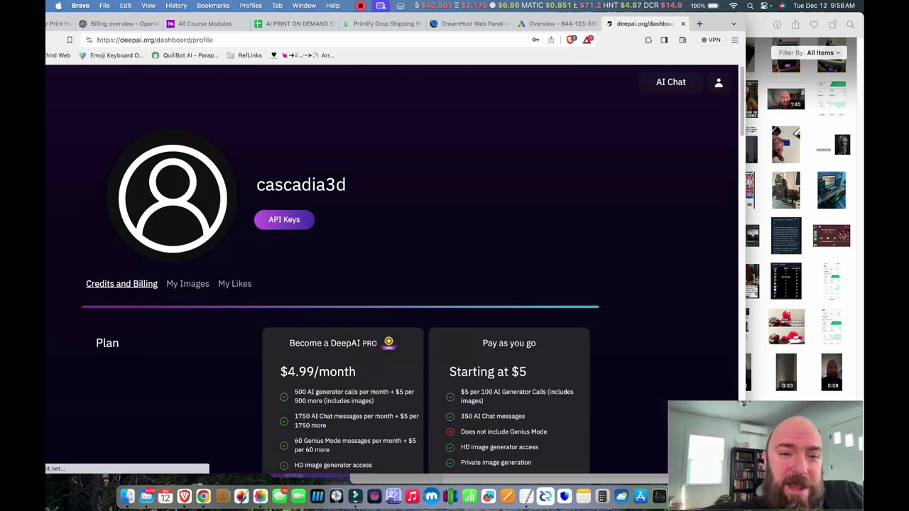
pyautogui.click(360, 6)
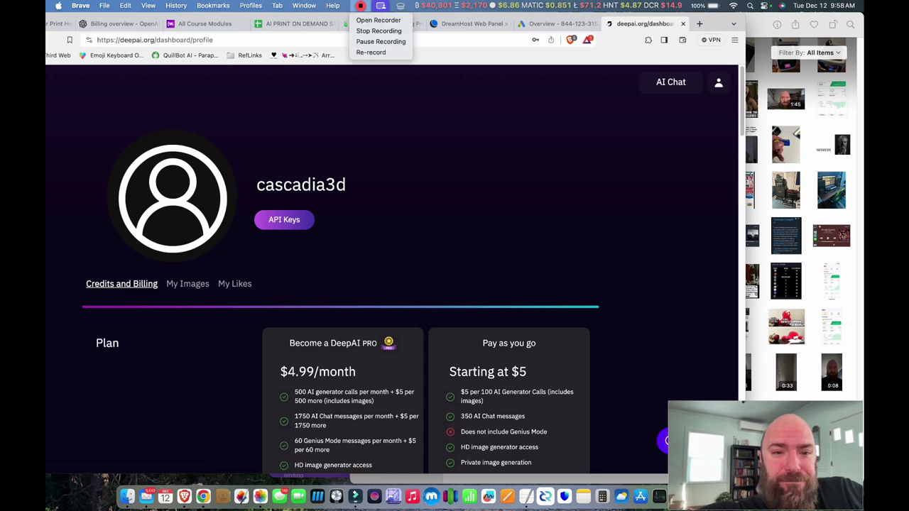
pyautogui.press('Escape')
pyautogui.scroll(-10, 341, 284)
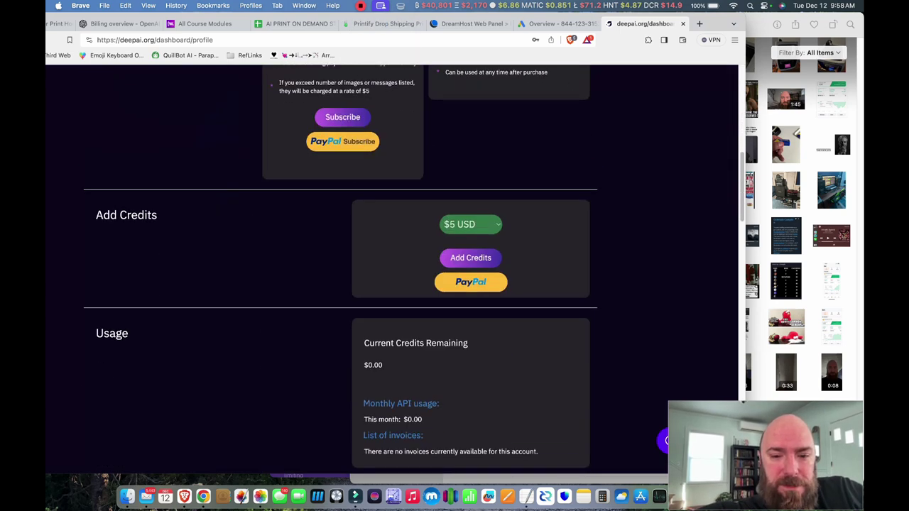
pyautogui.click(471, 258)
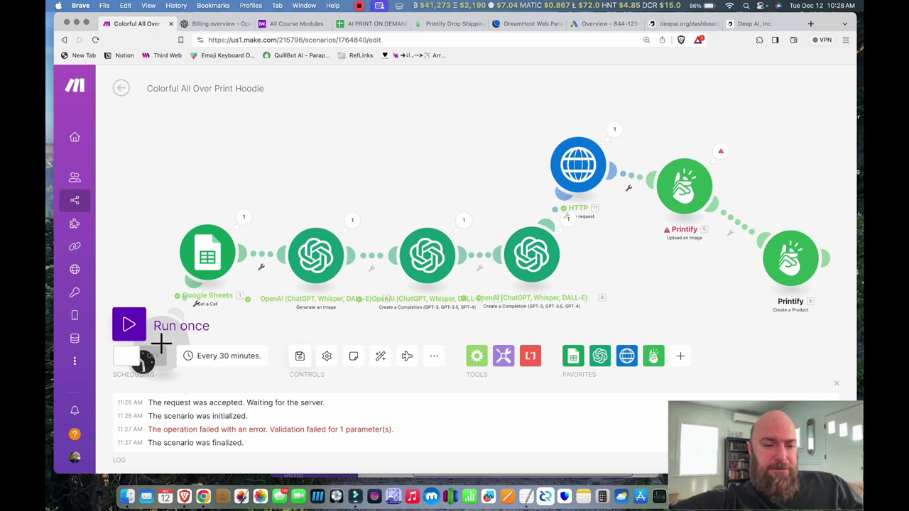
# Rerun the hoodie scenario successfully and find the new Van Rooyen - AOP Hoodie in Printify.
pyautogui.click(162, 344)
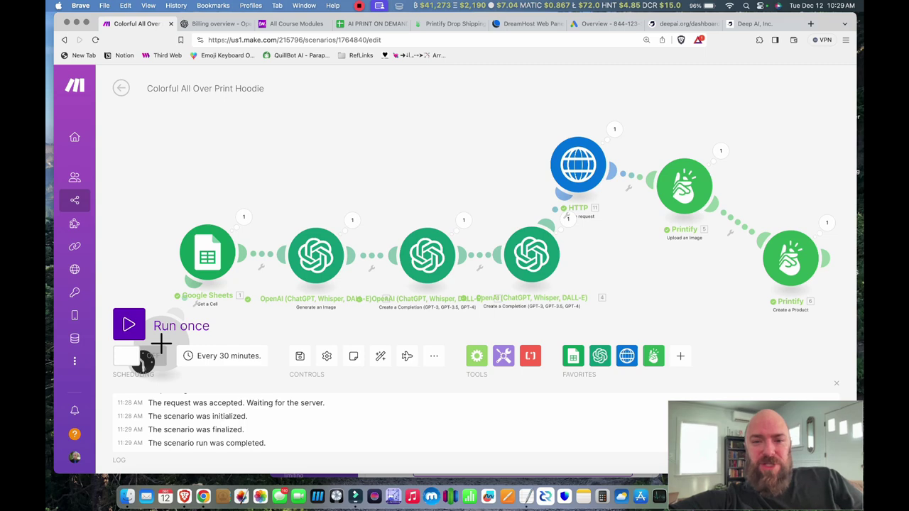
pyautogui.click(450, 24)
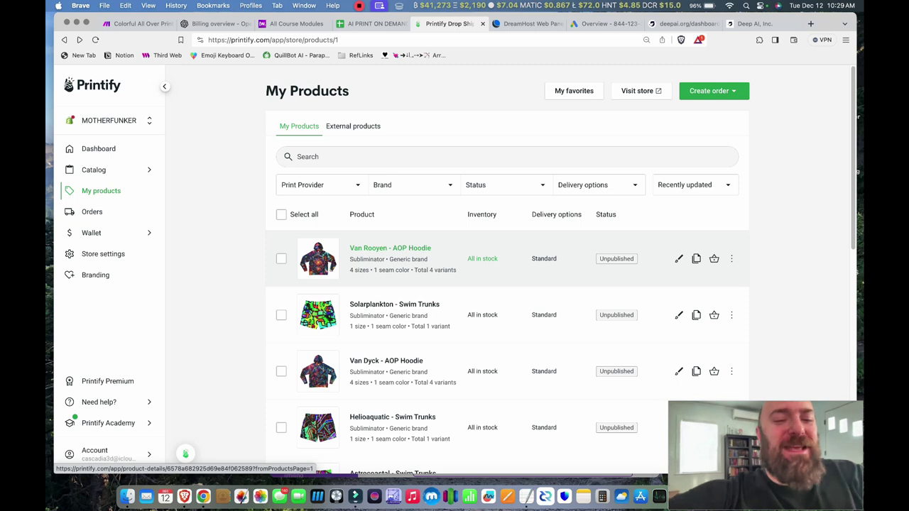
# Open the Van Rooyen - AOP Hoodie product page.
pyautogui.click(390, 248)
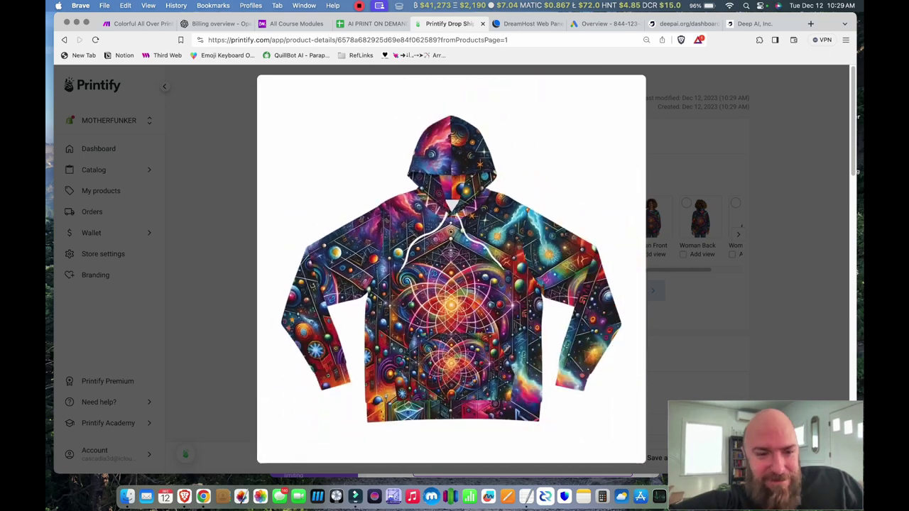
pyautogui.press('Escape')
pyautogui.scroll(-5, 508, 270)
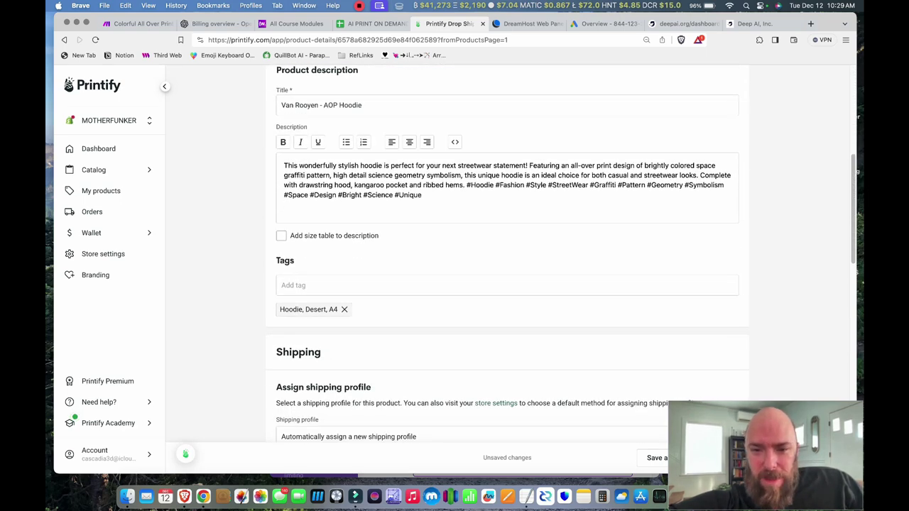
# Break the description into paragraphs after the first sentence, before the drawstring hood sentence, and before the hashtags.
pyautogui.click(529, 165)
pyautogui.press('Return')
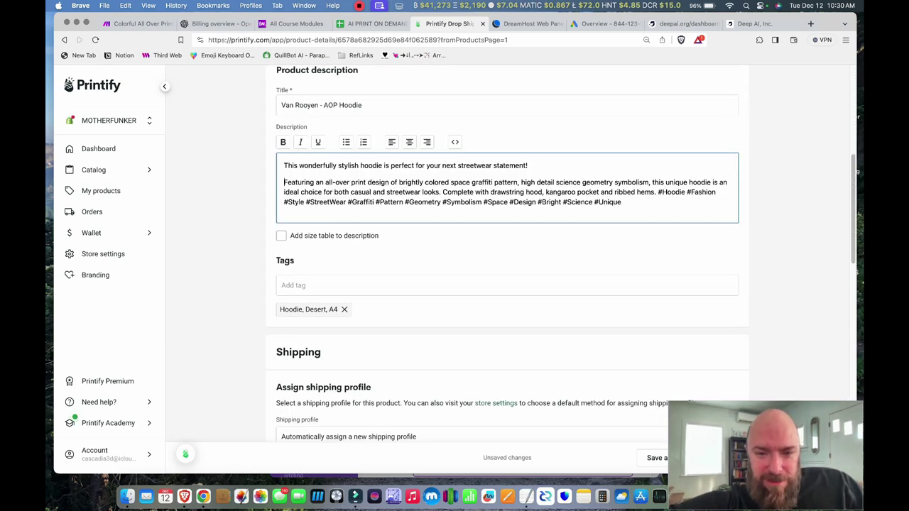
pyautogui.click(443, 192)
pyautogui.press('Return')
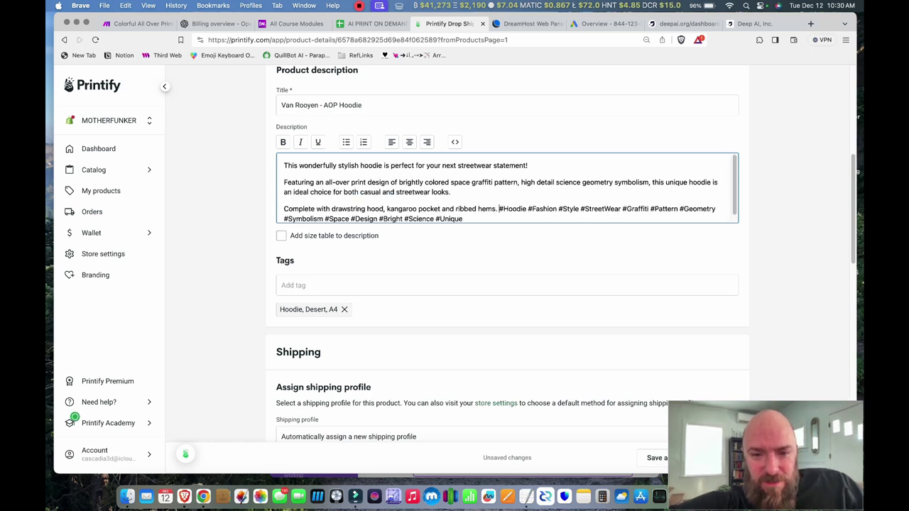
pyautogui.click(498, 209)
pyautogui.press('Return')
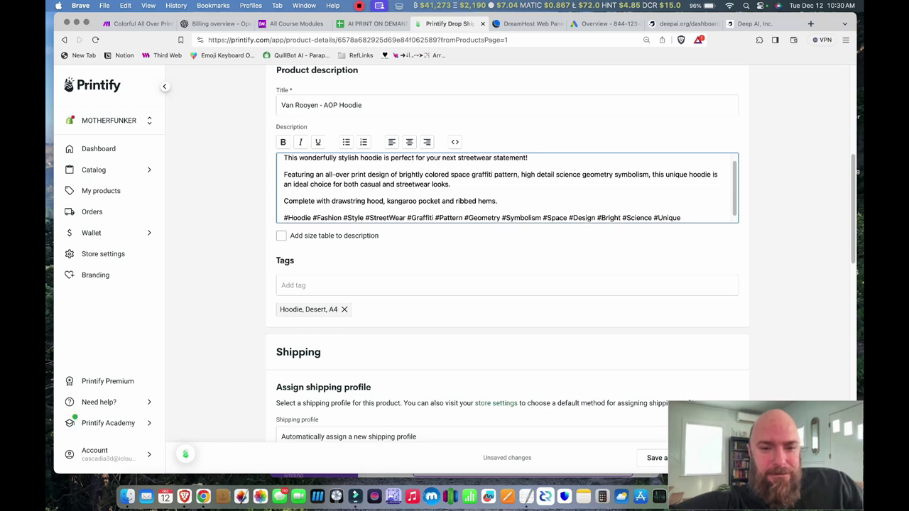
pyautogui.scroll(-1, 507, 188)
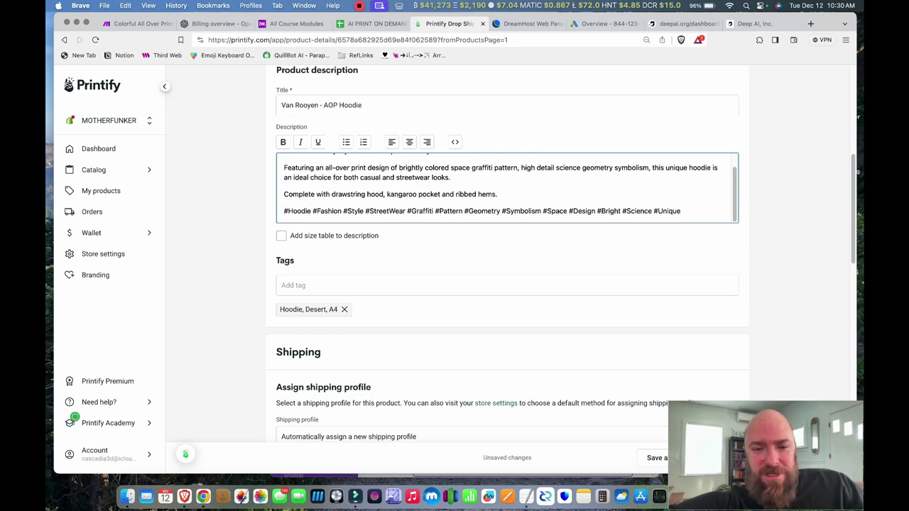
pyautogui.scroll(-5, 507, 284)
# Add the Woman Back view to the Van Rooyen hoodie's mockups and publish it.
pyautogui.scroll(-1, 507, 284)
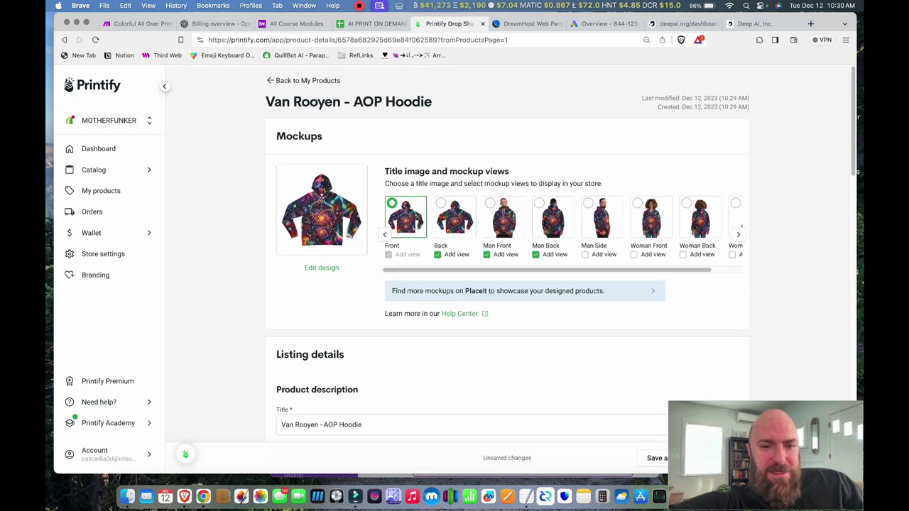
pyautogui.click(682, 254)
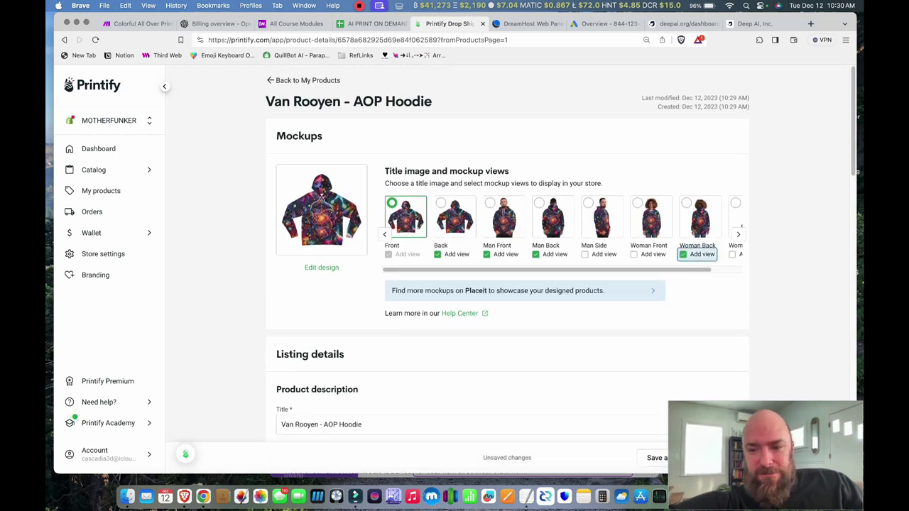
pyautogui.scroll(-10, 682, 254)
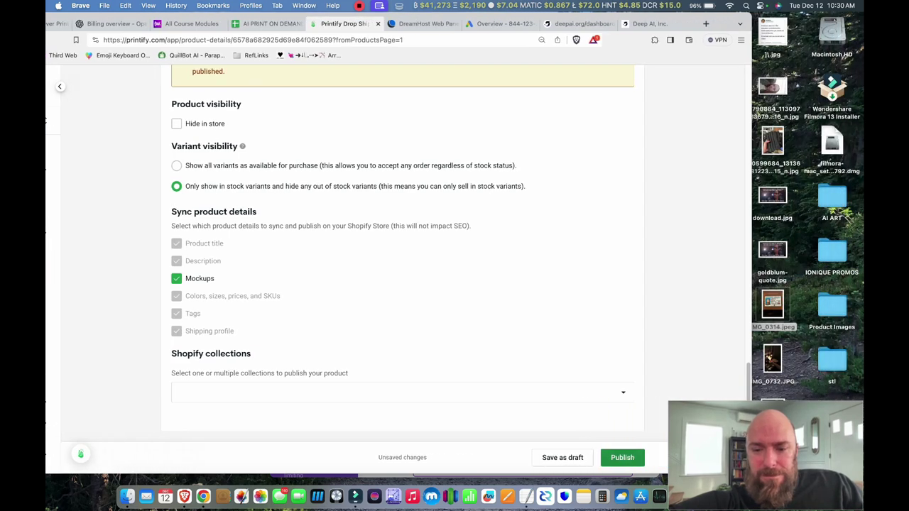
pyautogui.click(623, 458)
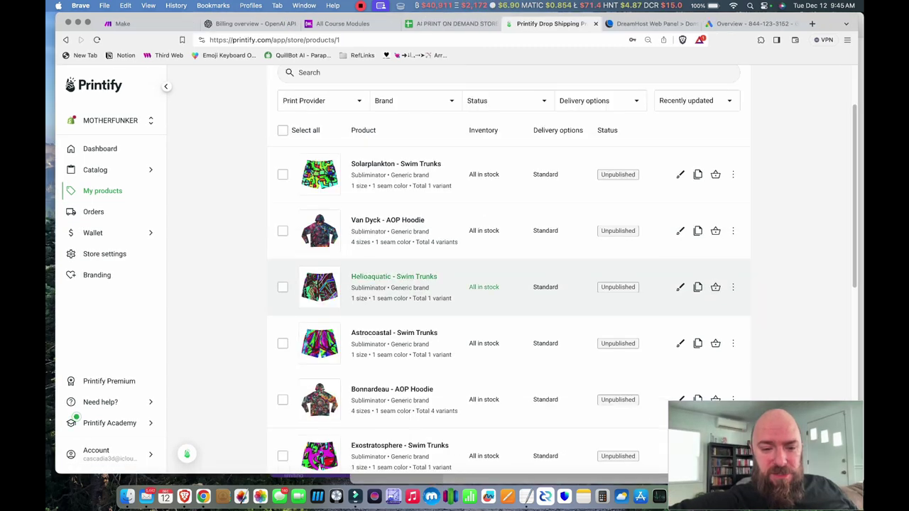
pyautogui.click(396, 164)
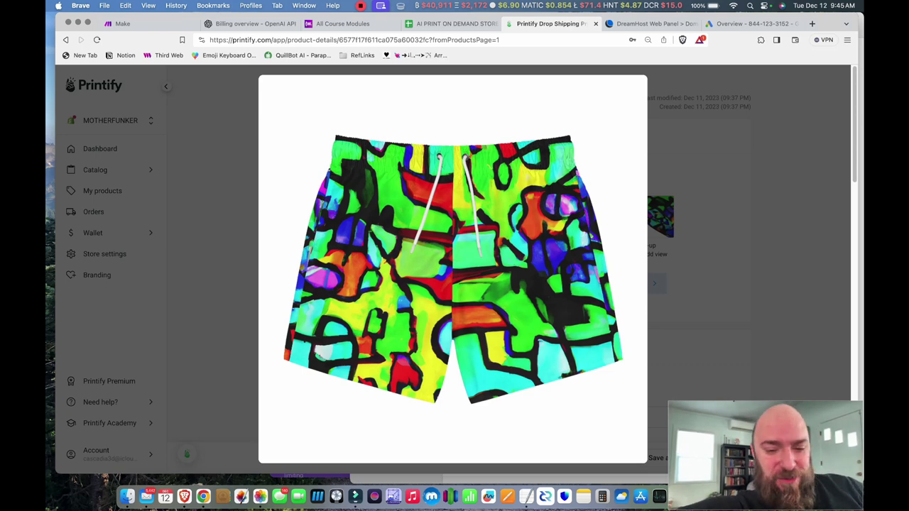
pyautogui.press('Escape')
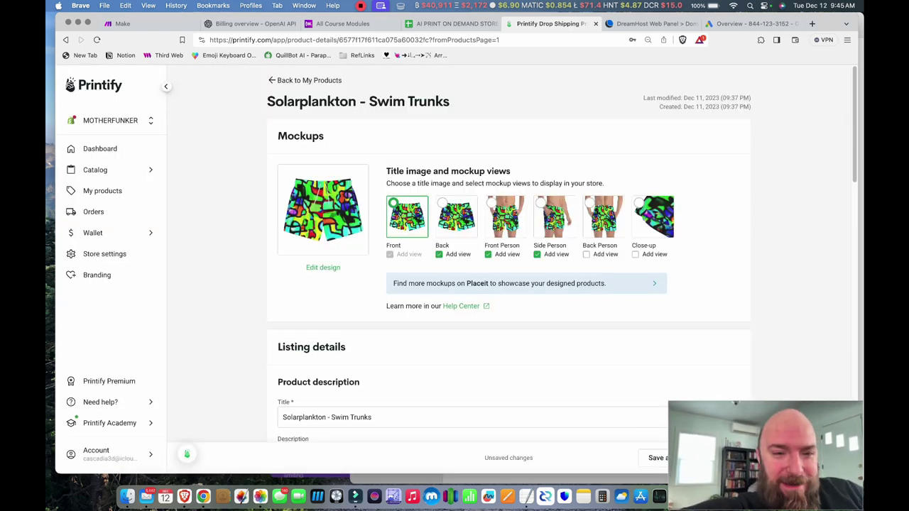
pyautogui.click(298, 81)
pyautogui.scroll(-3, 498, 224)
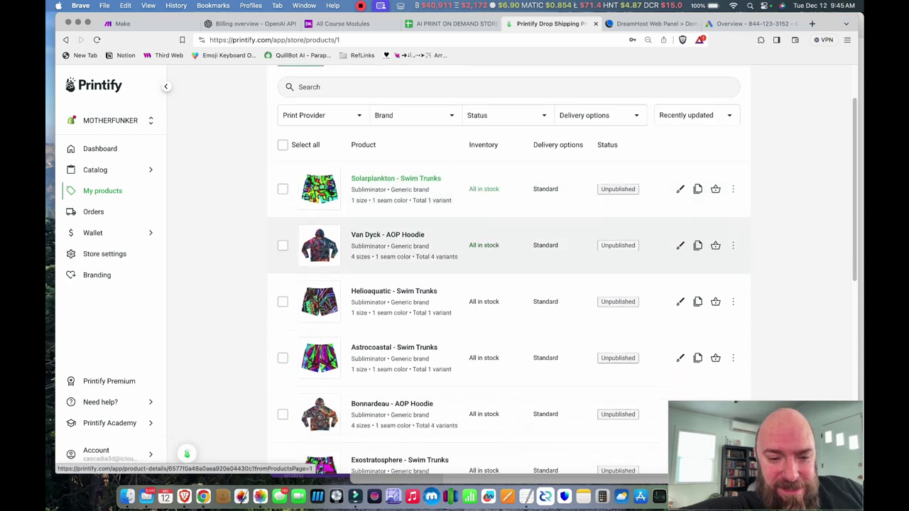
pyautogui.click(387, 213)
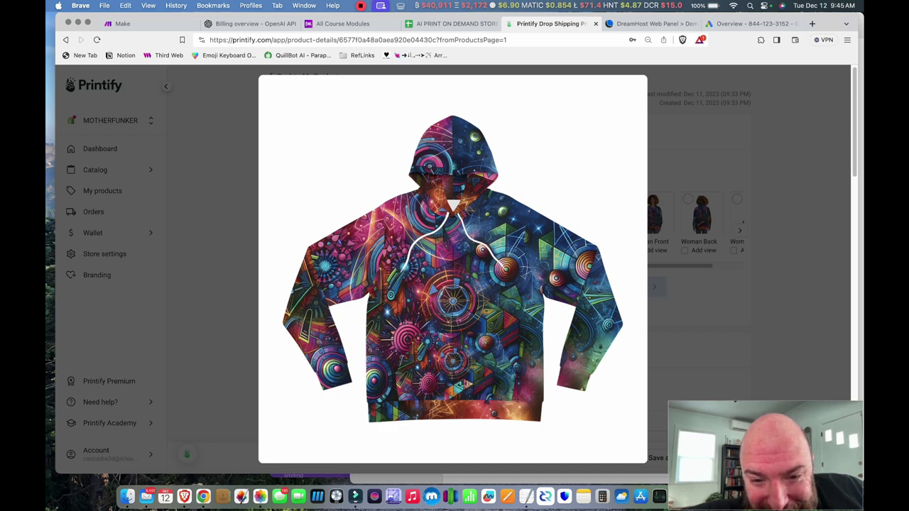
pyautogui.press('Escape')
pyautogui.press('super+bracketleft')
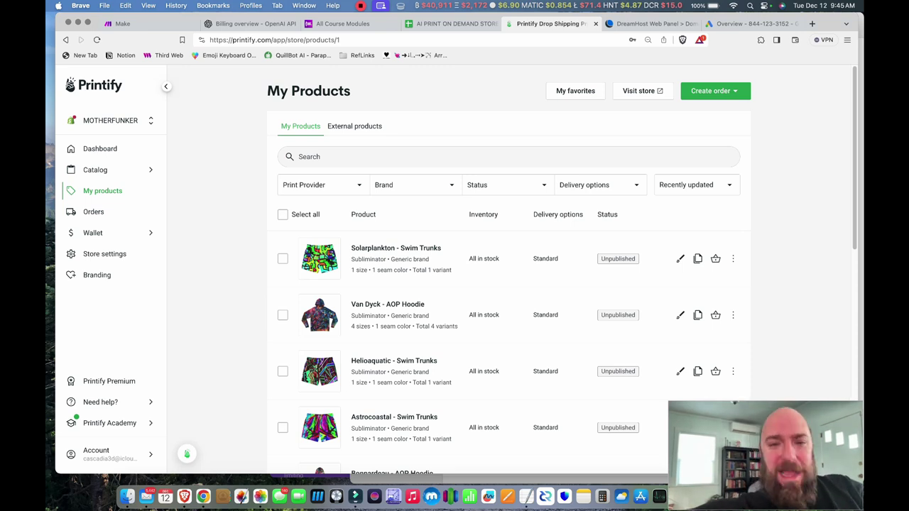
# Reload the OpenAI billing overview showing the $5.88 pending invoice, then move to All Course Modules.
pyautogui.click(250, 24)
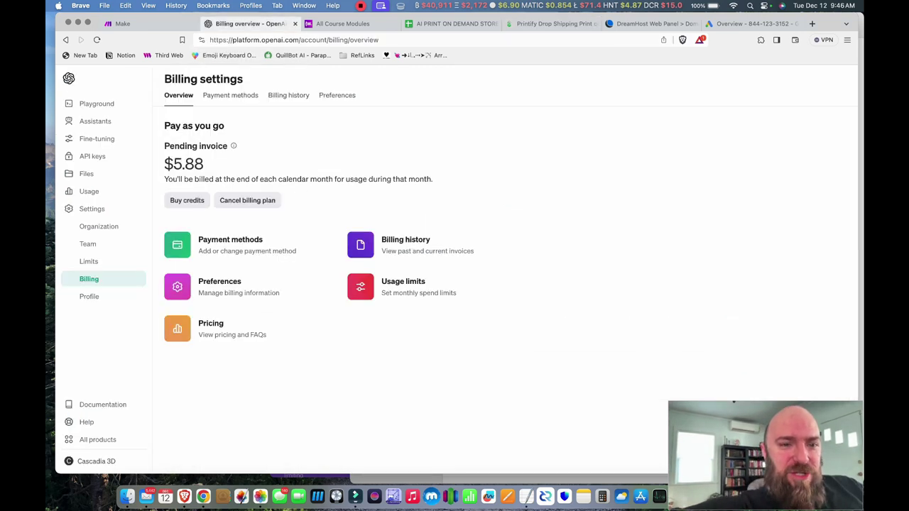
pyautogui.press('super+l')
pyautogui.press('Return')
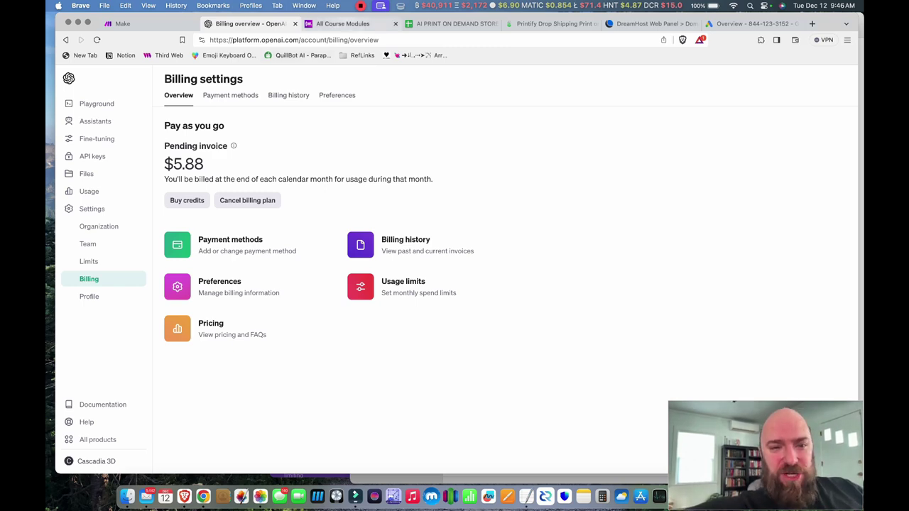
pyautogui.click(343, 24)
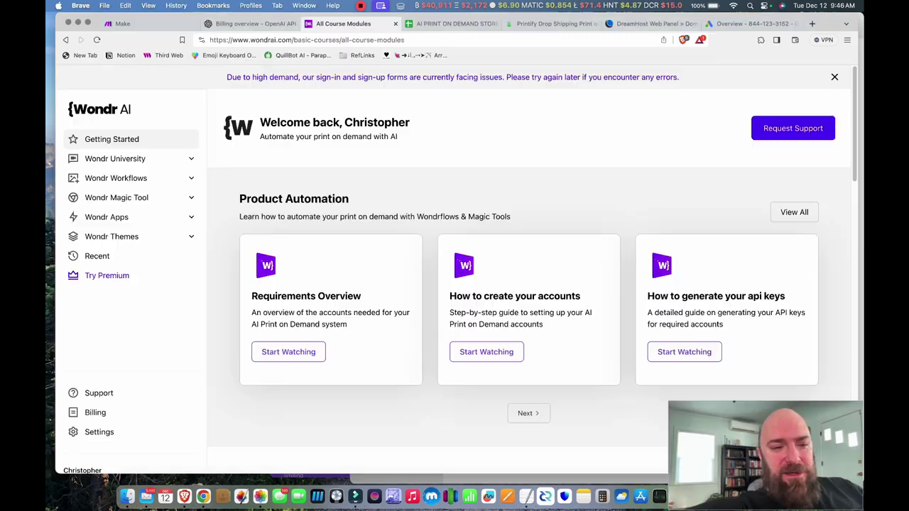
# Review the Core plan operations and data-transfer usage under Organization, then view Notifications.
pyautogui.press('super+1')
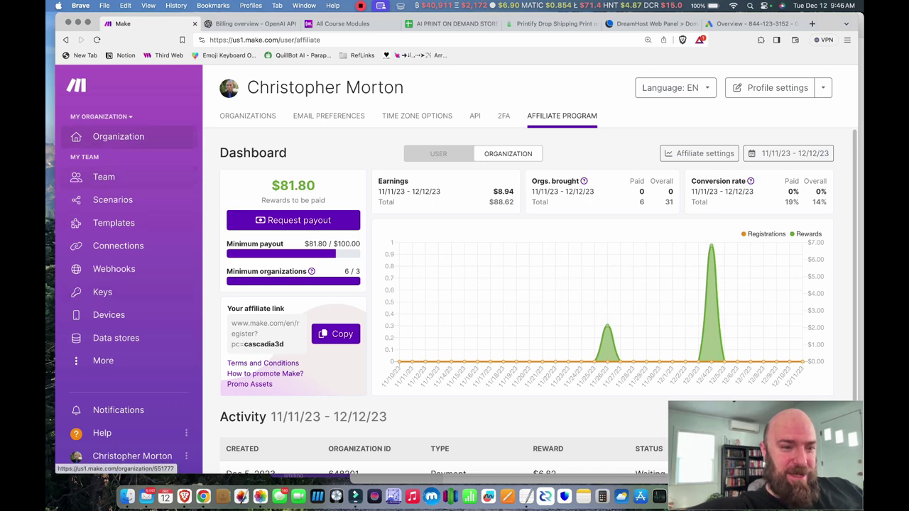
pyautogui.click(118, 136)
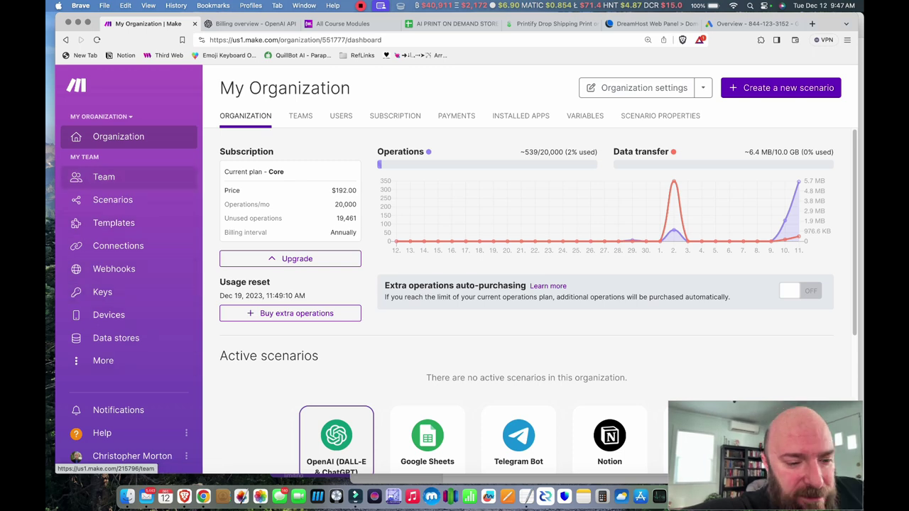
pyautogui.click(114, 411)
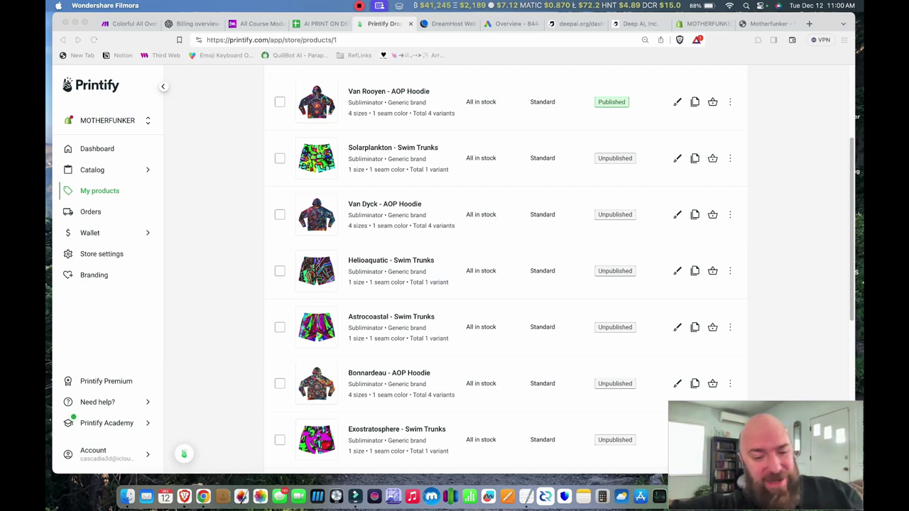
# Scroll the product list to see the Published Van Rooyen hoodie and the unpublished designs.
pyautogui.scroll(-10, 462, 270)
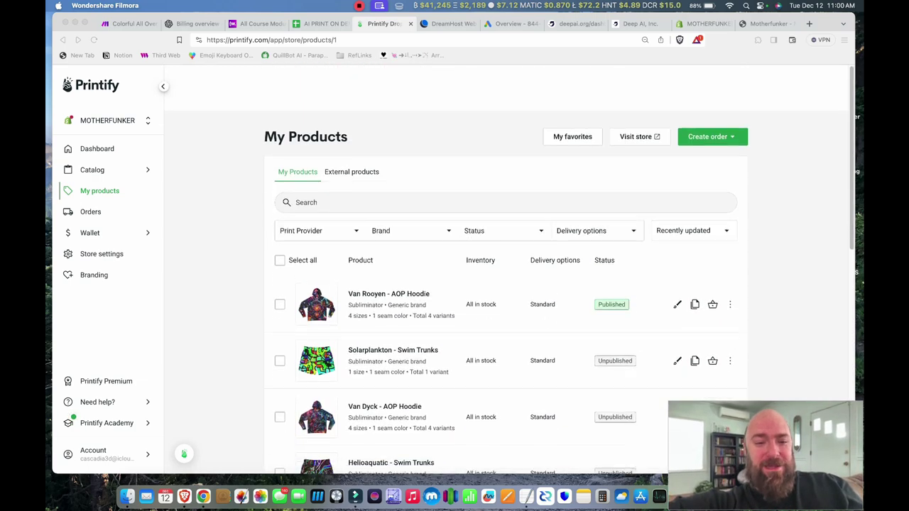
pyautogui.scroll(-3, 518, 284)
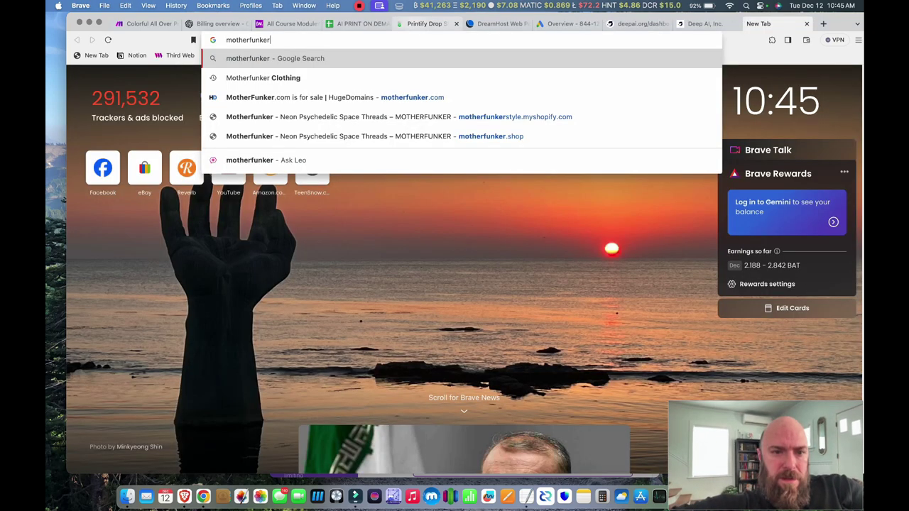
# Load motherfunker.shop and scroll through the Hoodies banner and Recently Added swim trunks and hoodies.
pyautogui.write('.shop')
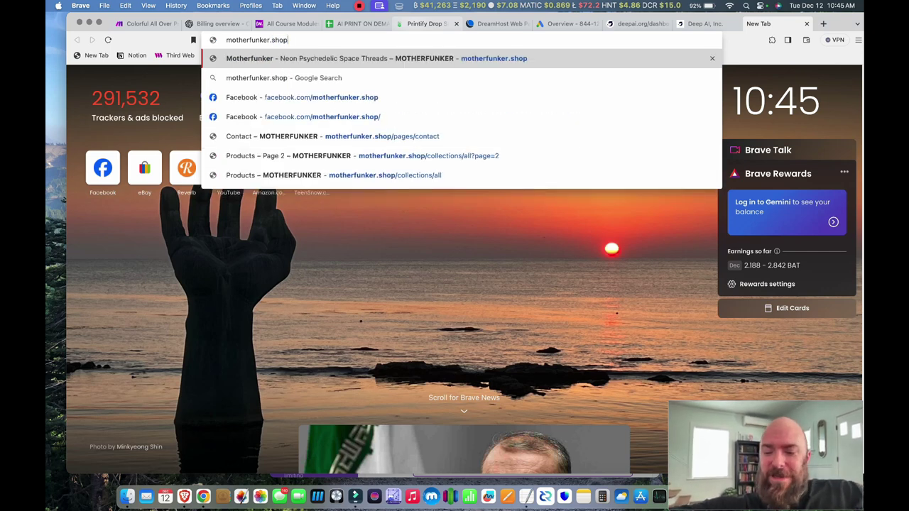
pyautogui.press('Return')
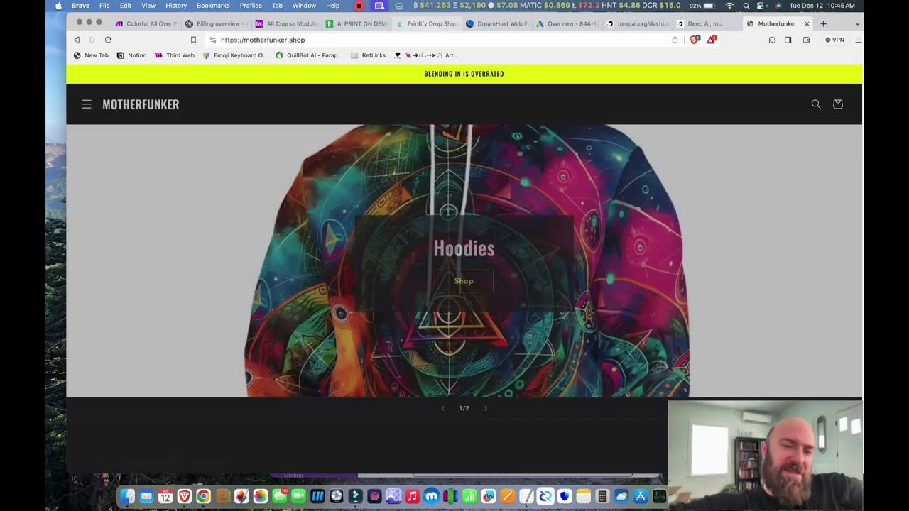
pyautogui.scroll(-10, 557, 142)
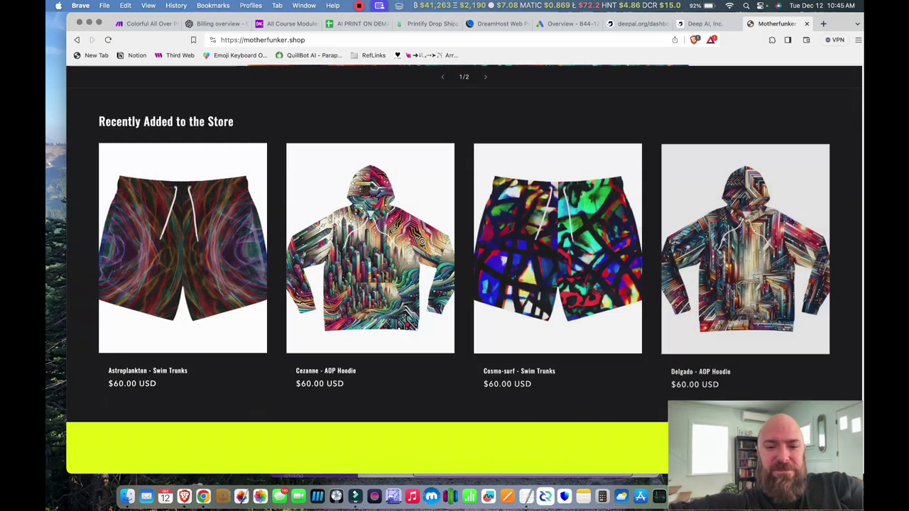
pyautogui.scroll(10, 557, 142)
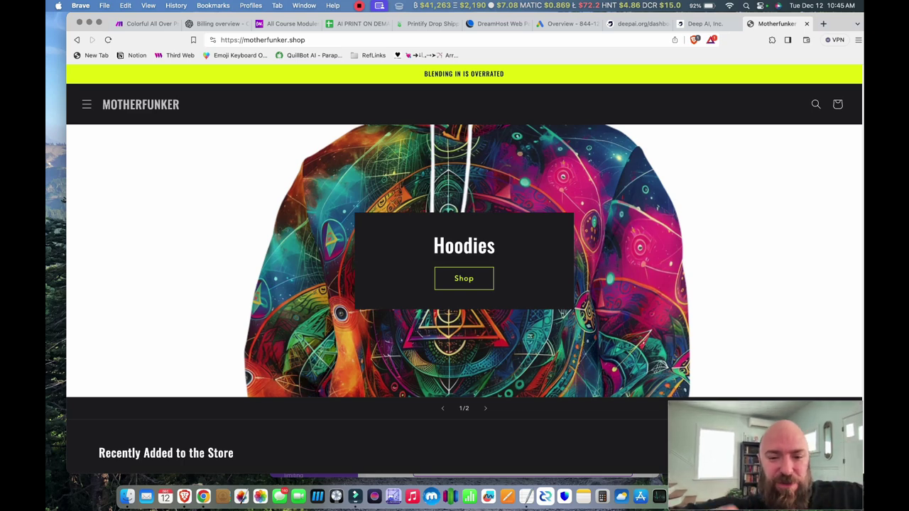
pyautogui.scroll(-5, 464, 270)
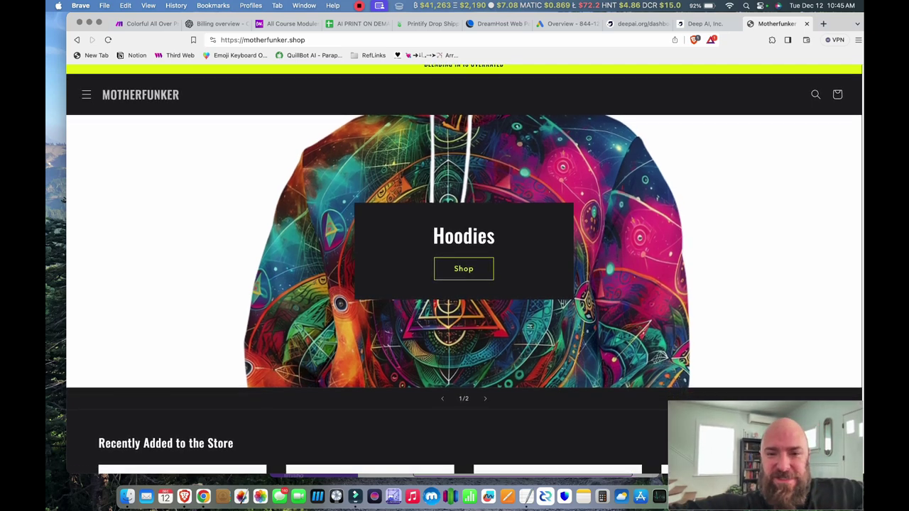
pyautogui.scroll(-4, 327, 358)
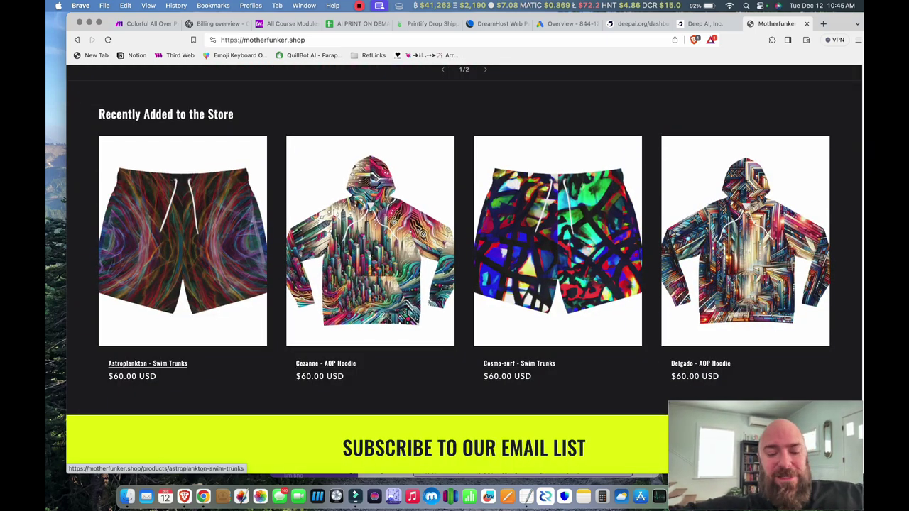
pyautogui.scroll(10, 327, 359)
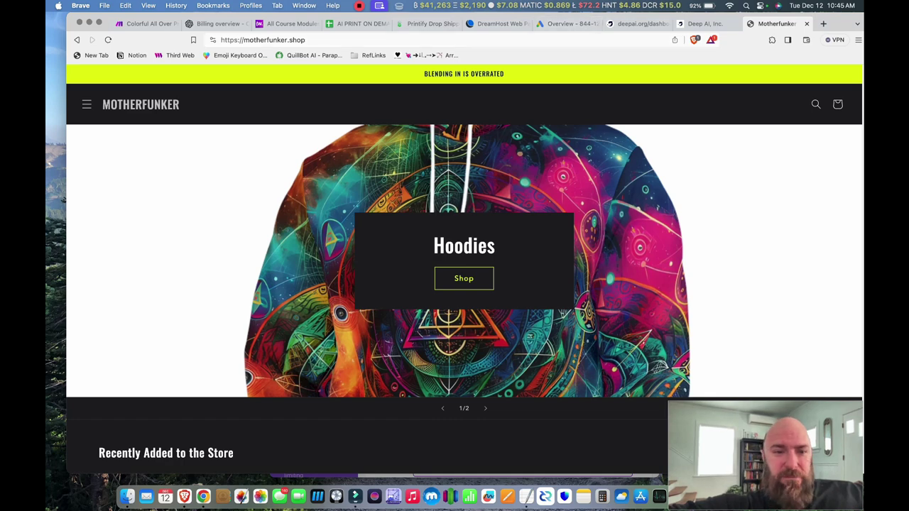
# Go to the Shopify admin and read through the store's return policy under Settings > Policies.
pyautogui.press('super+l')
pyautogui.write('mysh')
pyautogui.press('Return')
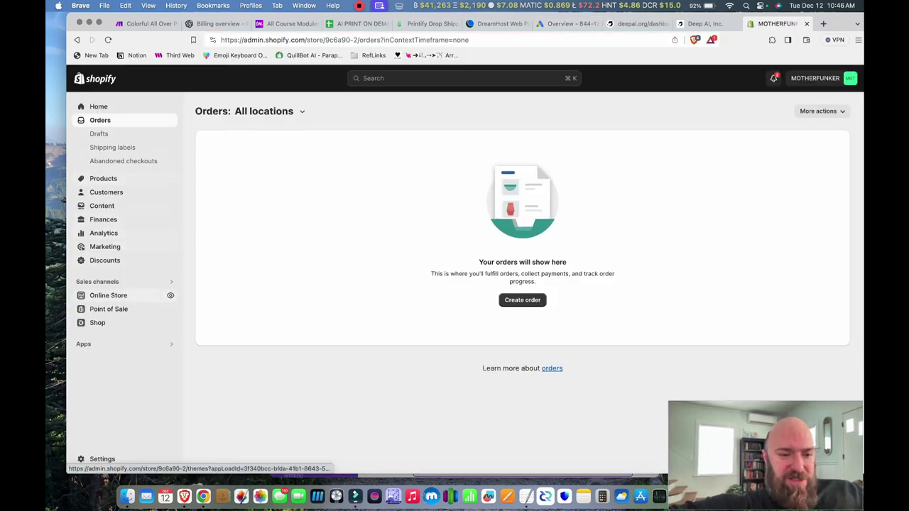
pyautogui.click(102, 459)
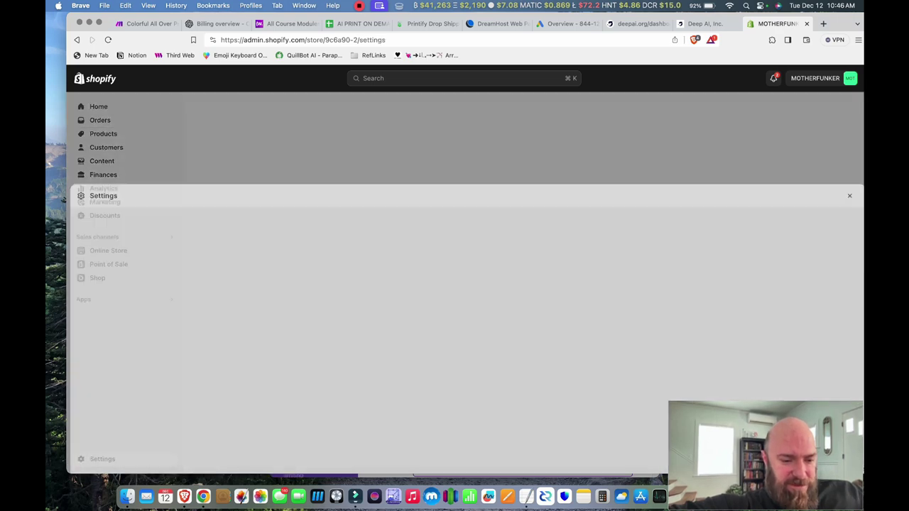
pyautogui.scroll(-5, 263, 320)
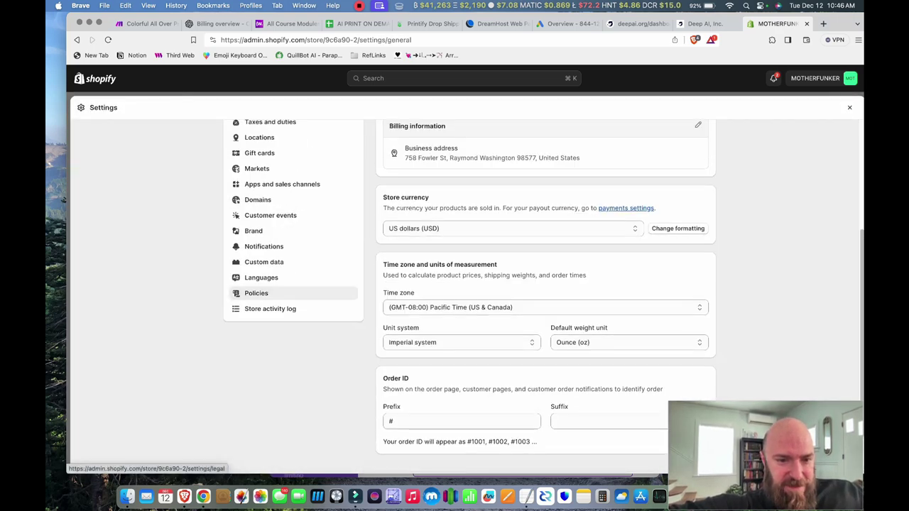
pyautogui.click(256, 293)
pyautogui.scroll(-20, 469, 299)
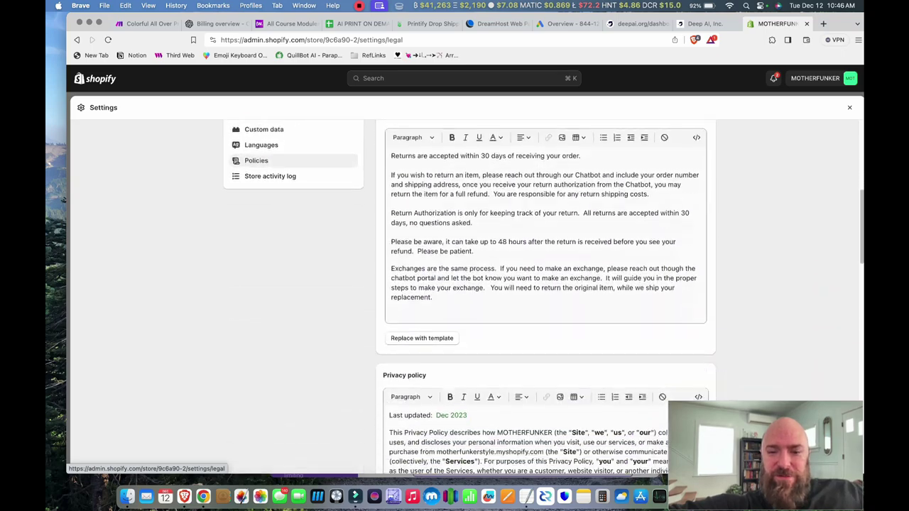
pyautogui.scroll(20, 469, 299)
pyautogui.scroll(-5, 469, 298)
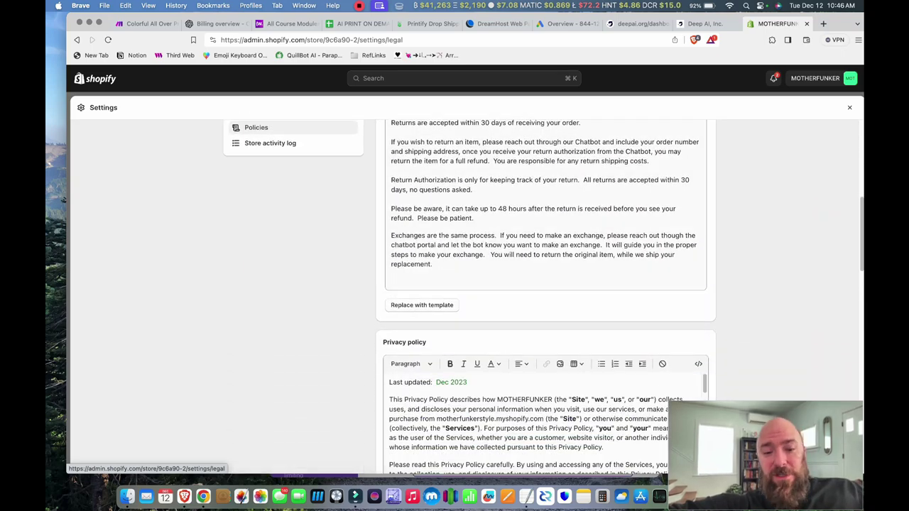
pyautogui.scroll(3, 469, 298)
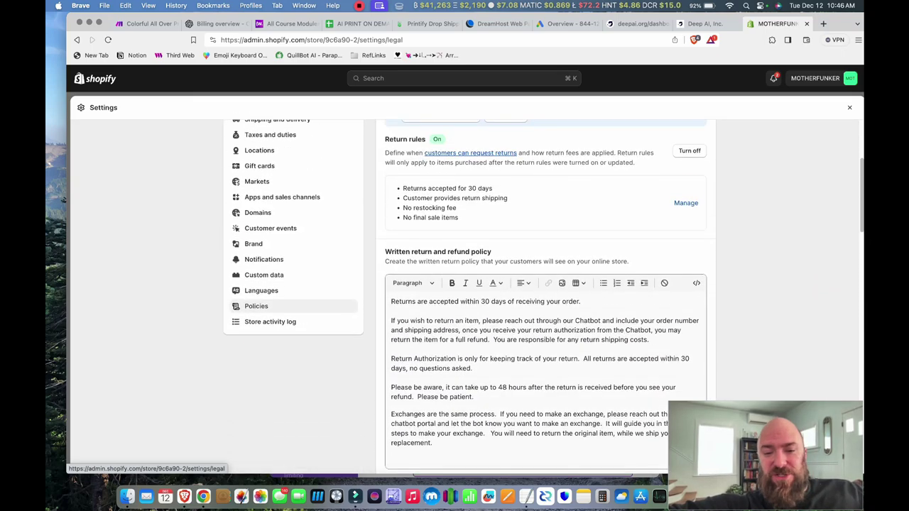
pyautogui.scroll(-12, 468, 299)
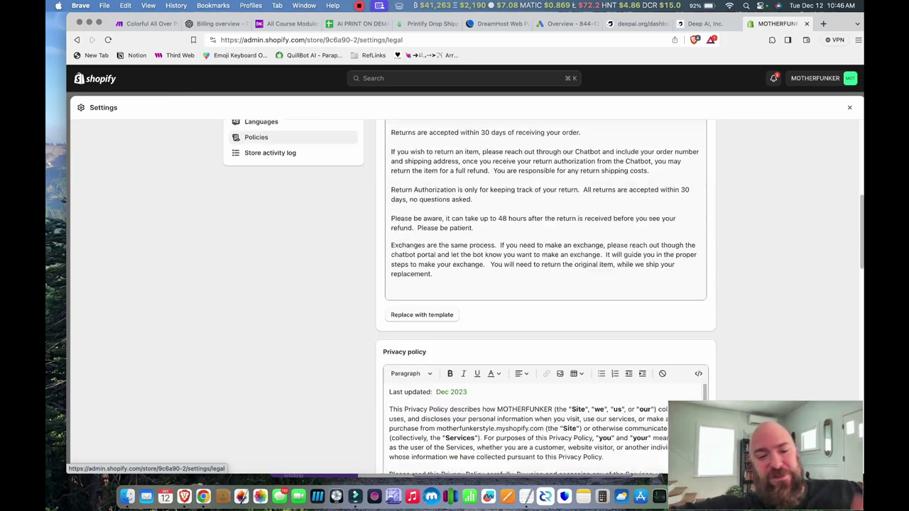
pyautogui.scroll(15, 469, 299)
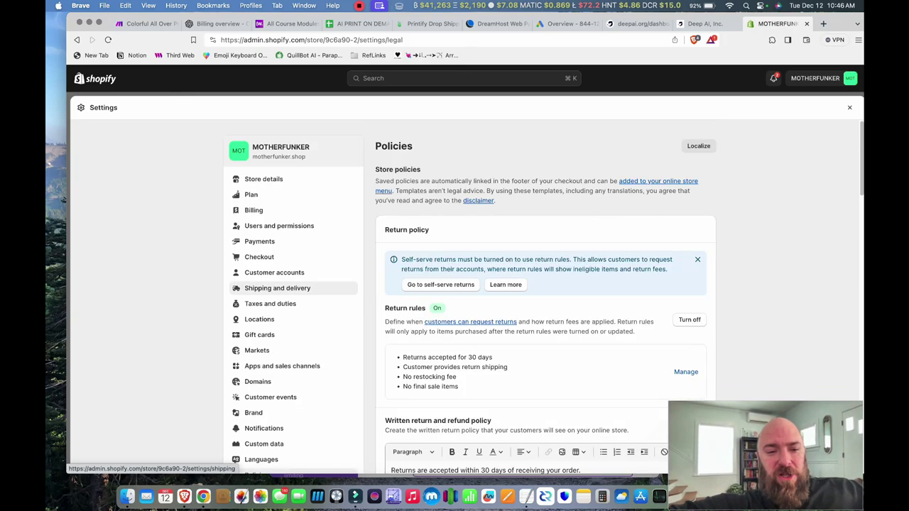
# Close Settings and show the Online Store navigation menus, including the Footer and Main menus.
pyautogui.click(850, 107)
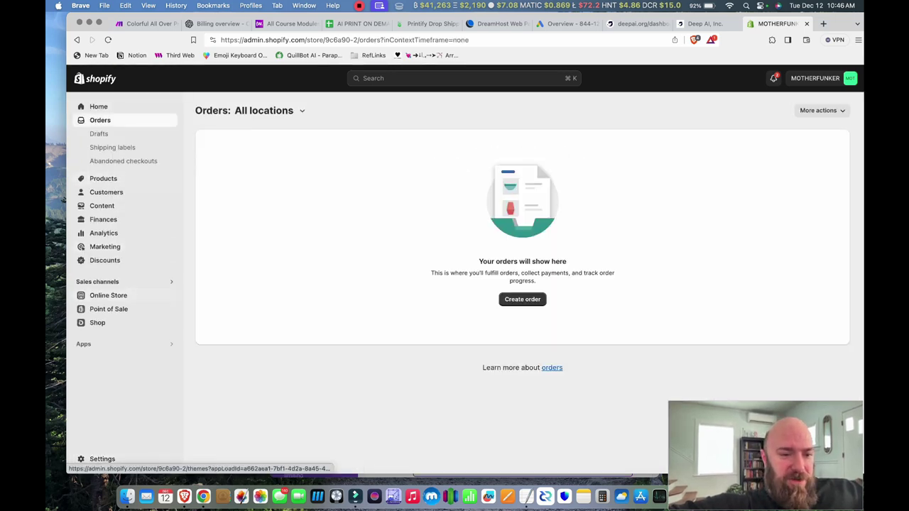
pyautogui.click(108, 295)
pyautogui.click(106, 305)
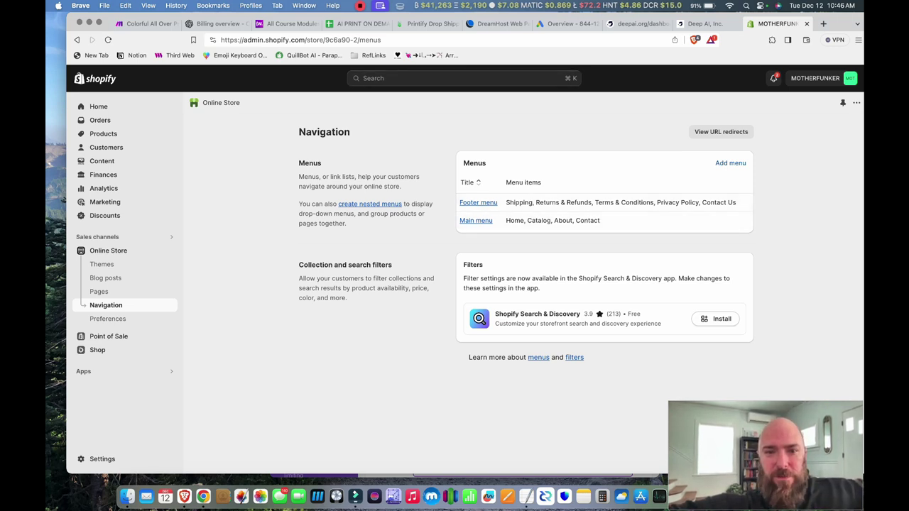
# Load motherfunker.shop in a new tab, check the footer Quick links, then return to the top.
pyautogui.press('super+t')
pyautogui.write('moth')
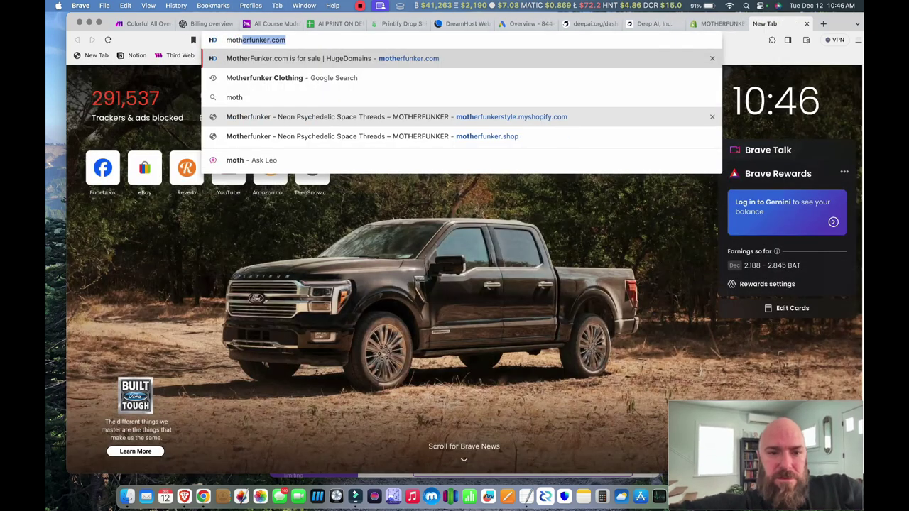
pyautogui.write('erfunker.shop')
pyautogui.press('Return')
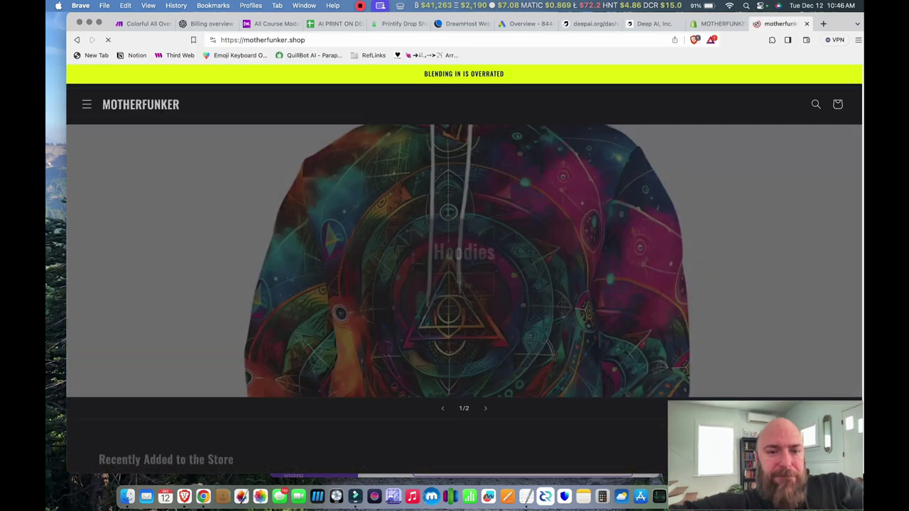
pyautogui.press('End')
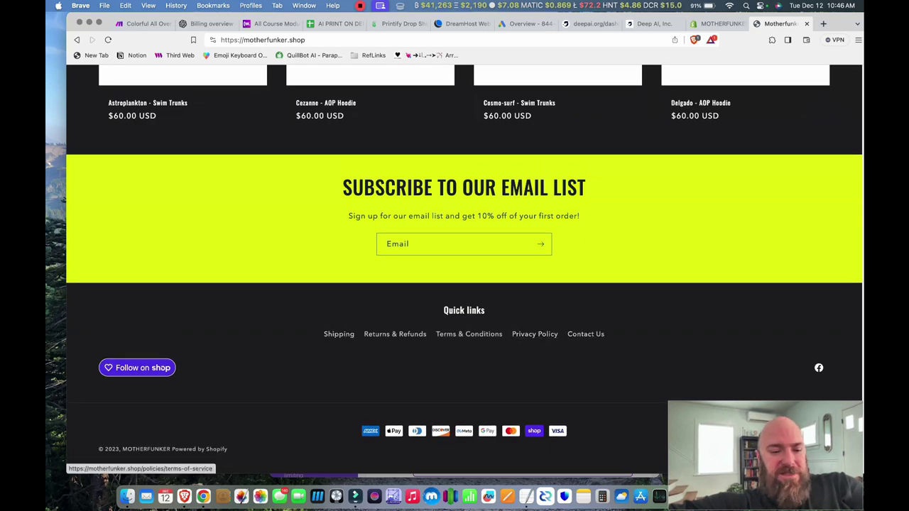
pyautogui.press('Home')
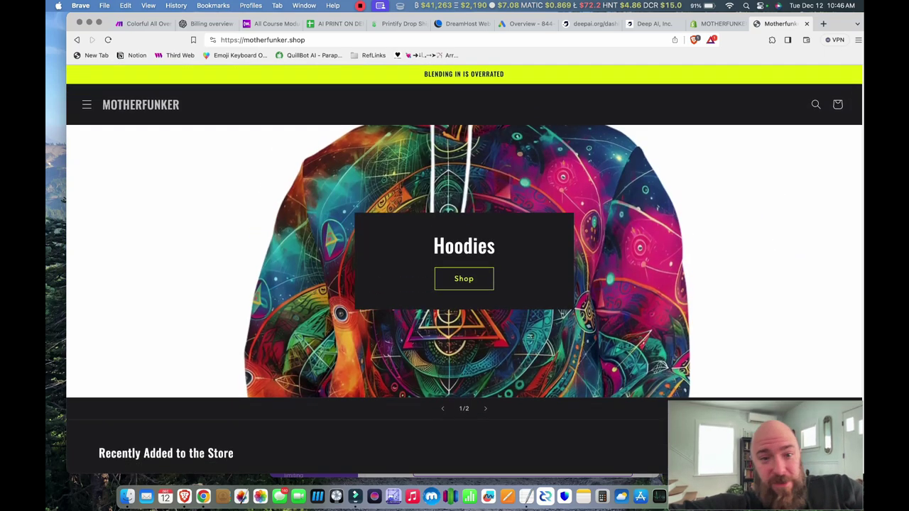